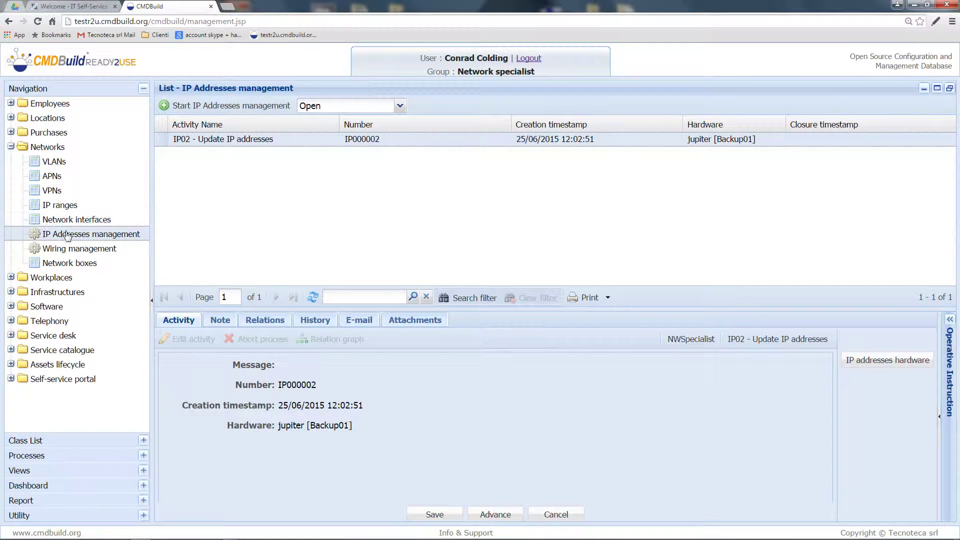
Start a new IP Addresses management process for venus [WiringServer01] and review its hardware data
left_click(207, 106)
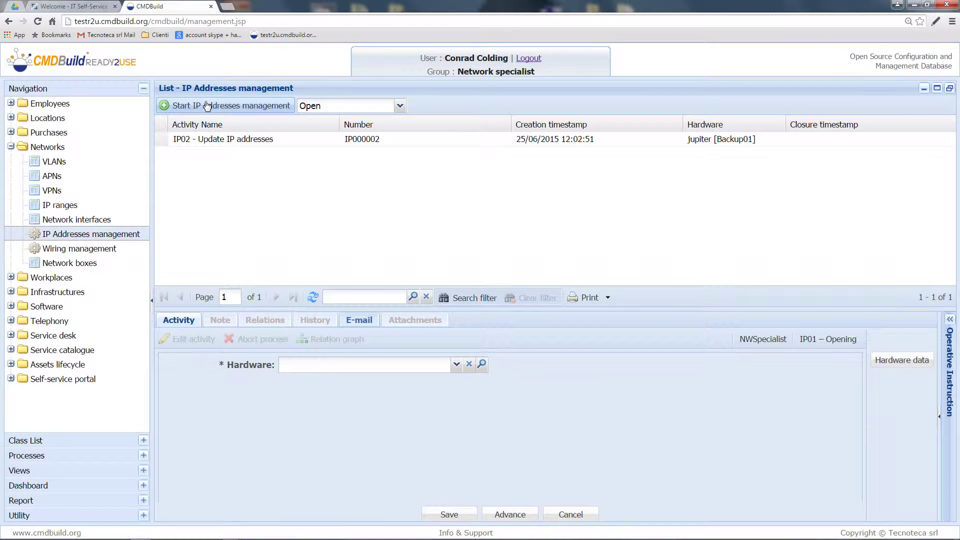
left_click(457, 365)
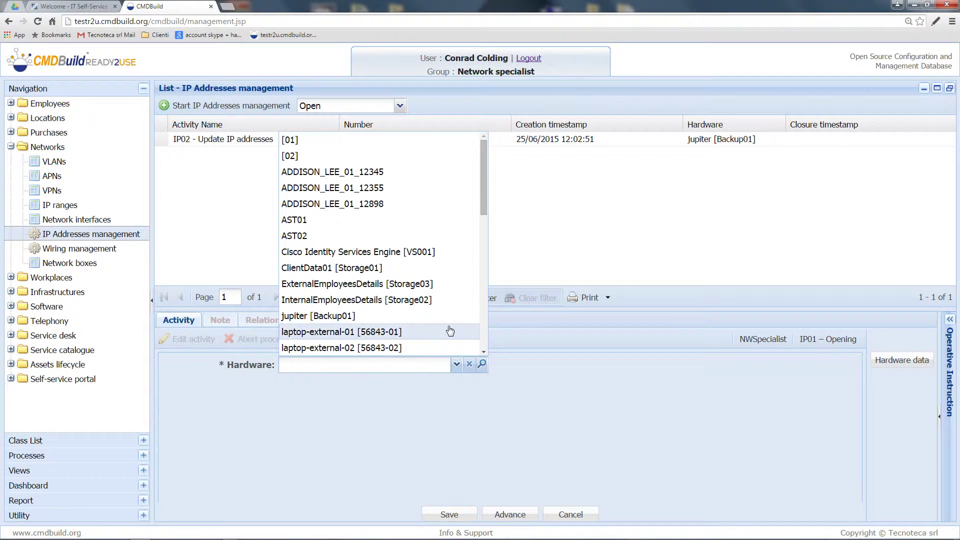
scroll(449, 329, "down", 5)
scroll(449, 329, "down", 4)
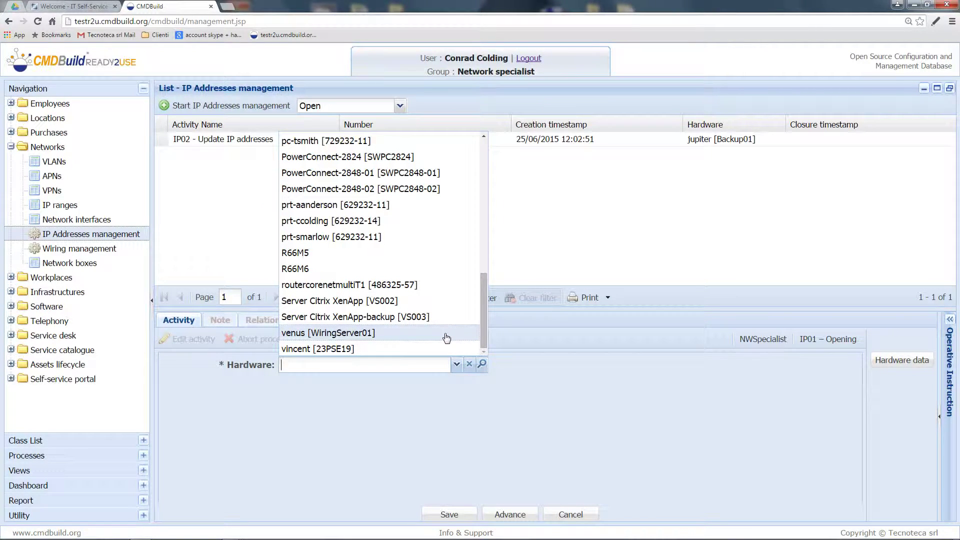
left_click(446, 334)
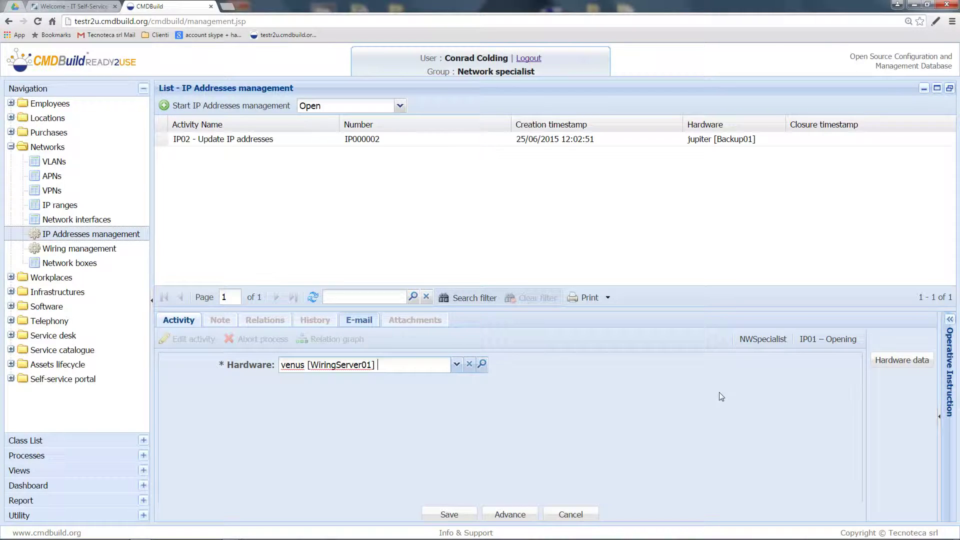
left_click(895, 360)
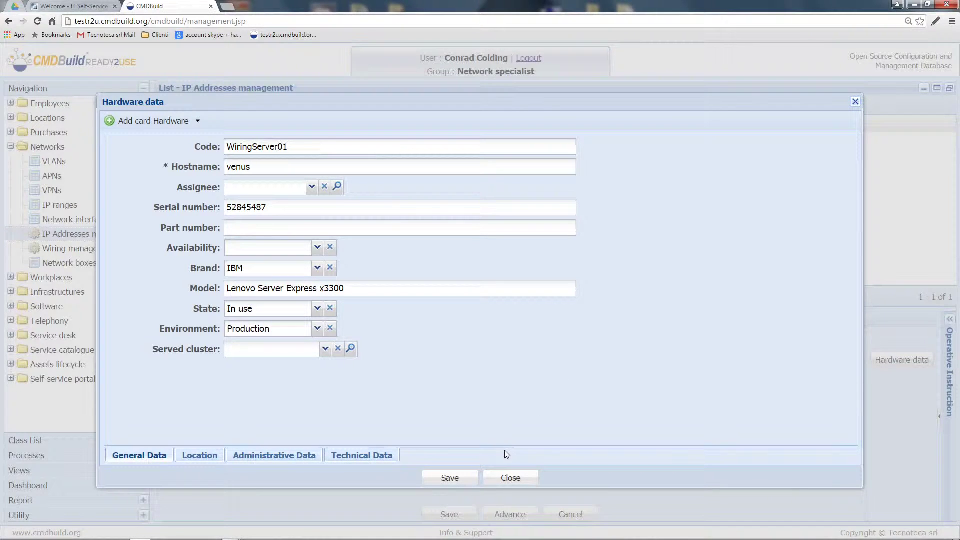
left_click(514, 479)
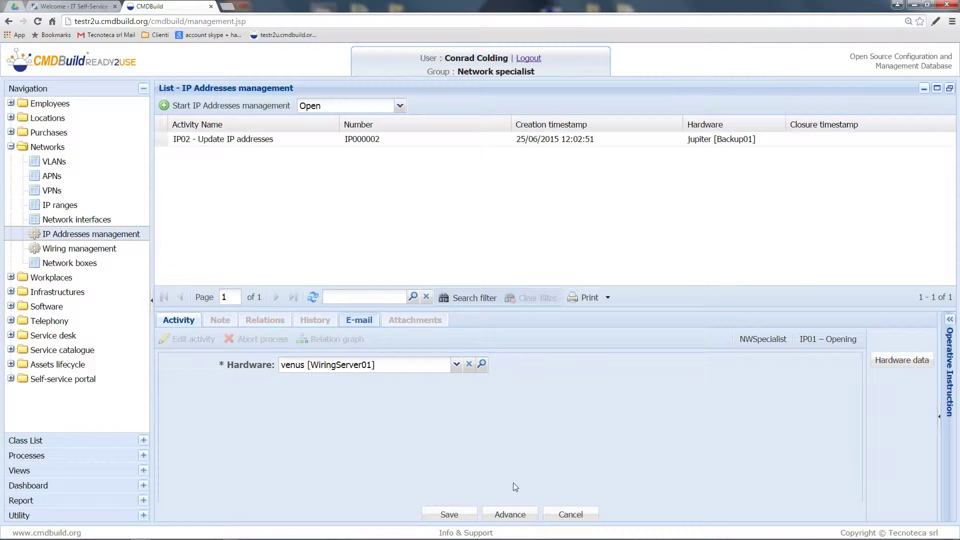
Advance the venus process to IP02 – Update IP addresses and list its interface IP addresses
left_click(511, 515)
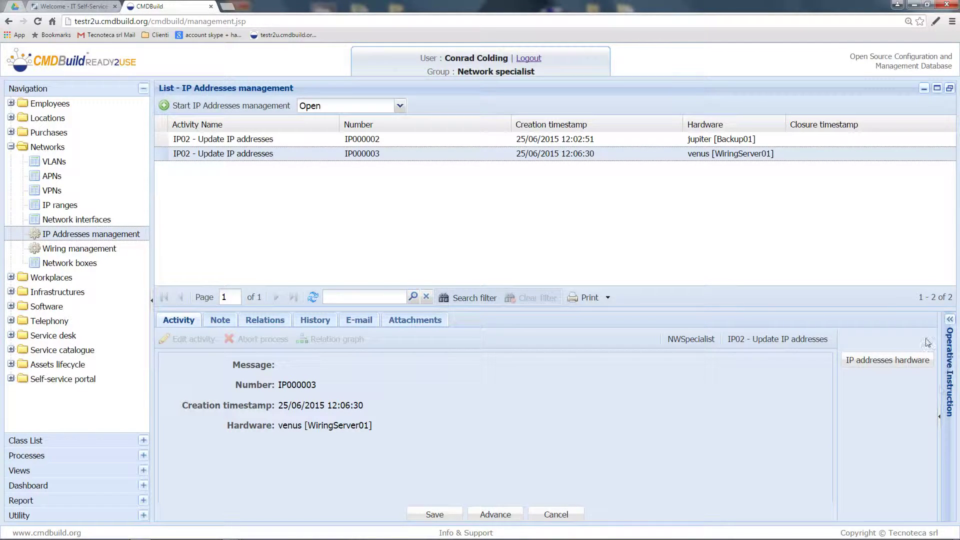
left_click(871, 361)
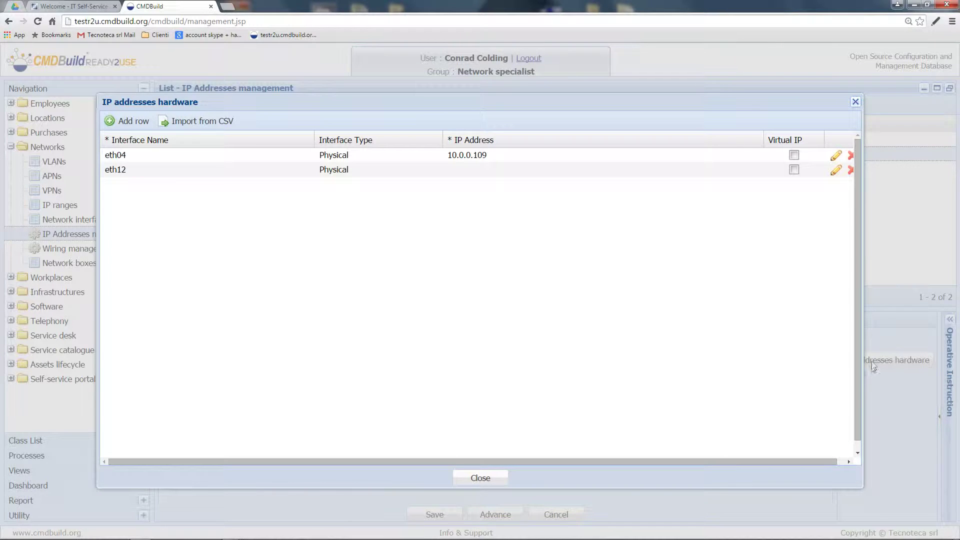
left_click(430, 172)
left_click(374, 171)
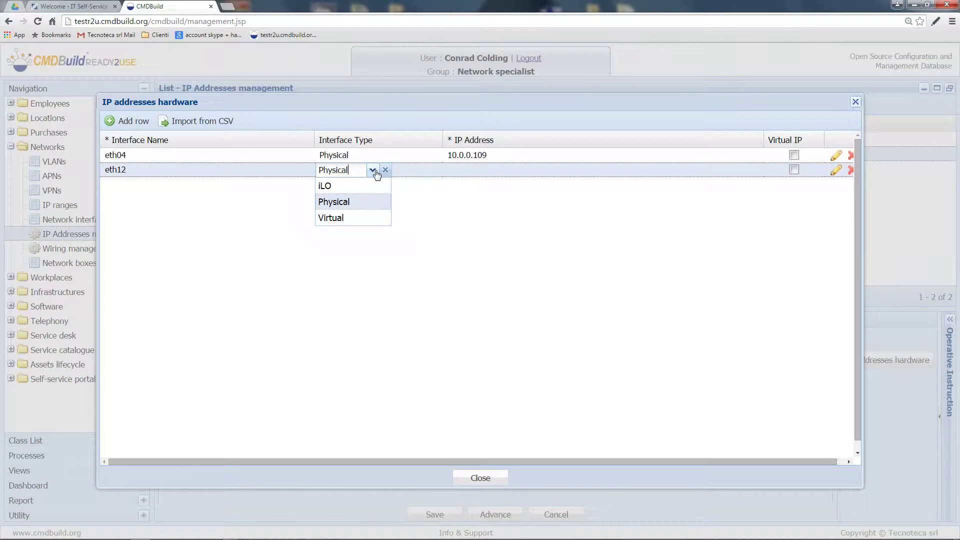
left_click(374, 171)
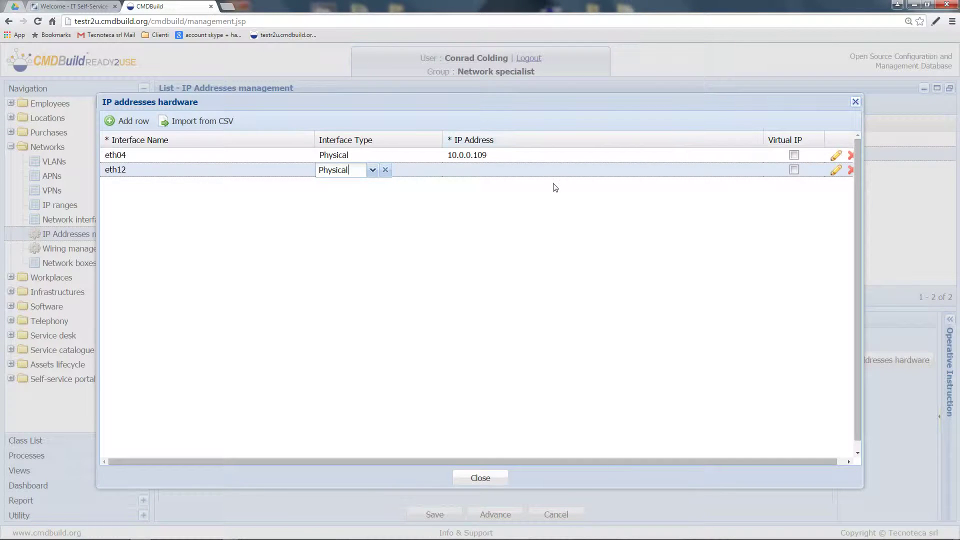
left_click(557, 198)
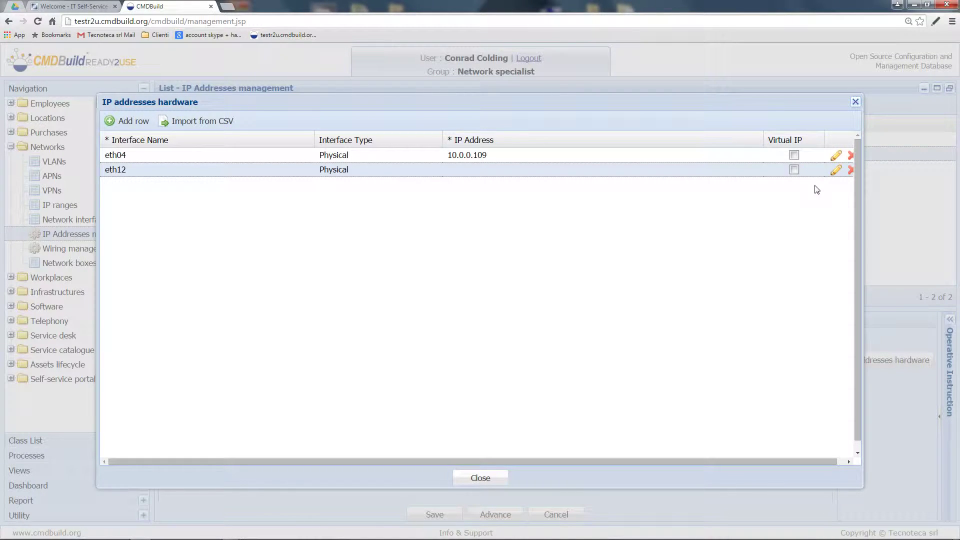
left_click(509, 154)
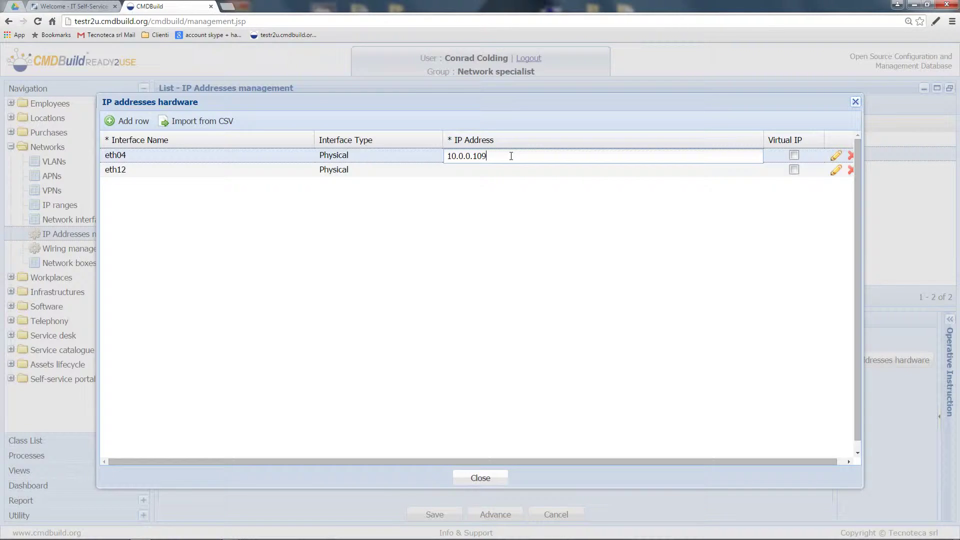
Change eth04's address from 10.0.0.109 to 10.0.0.105 and assign 10.0.0.106 to eth12
key("BackSpace")
type("5")
key("Return")
left_click(478, 169)
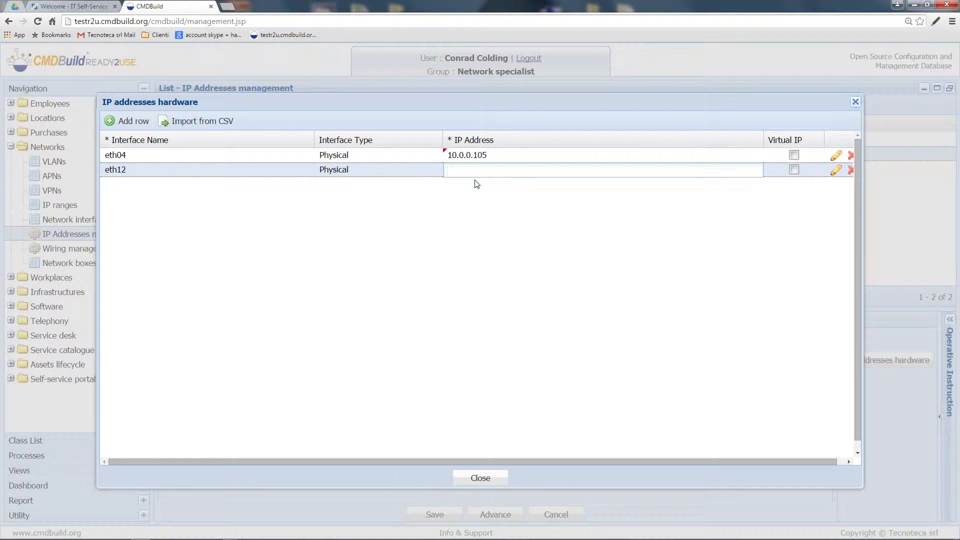
type("10.0.")
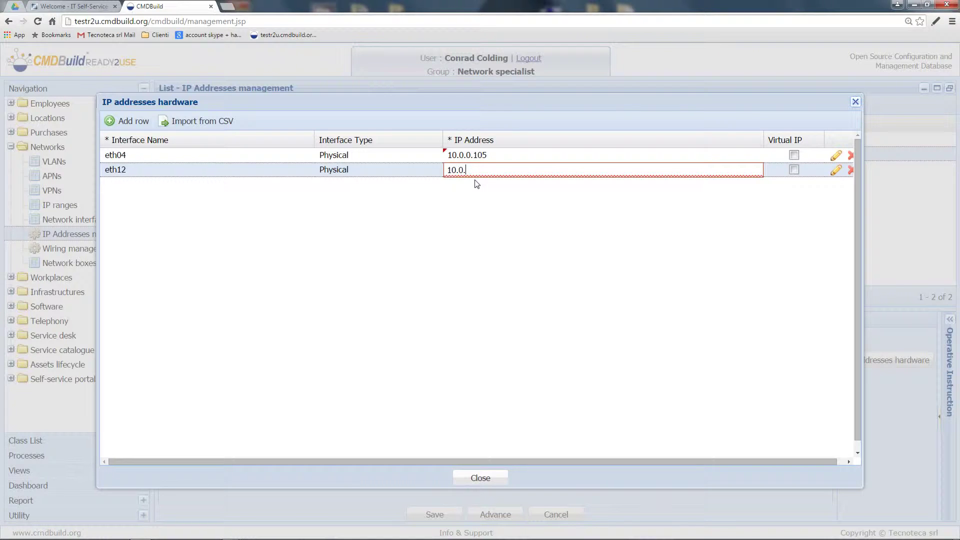
type("0.106")
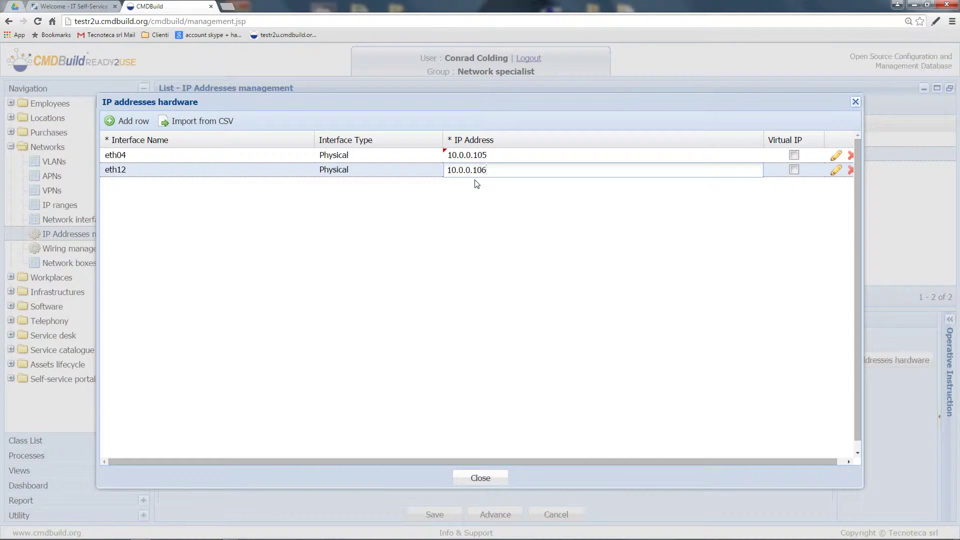
left_click(483, 227)
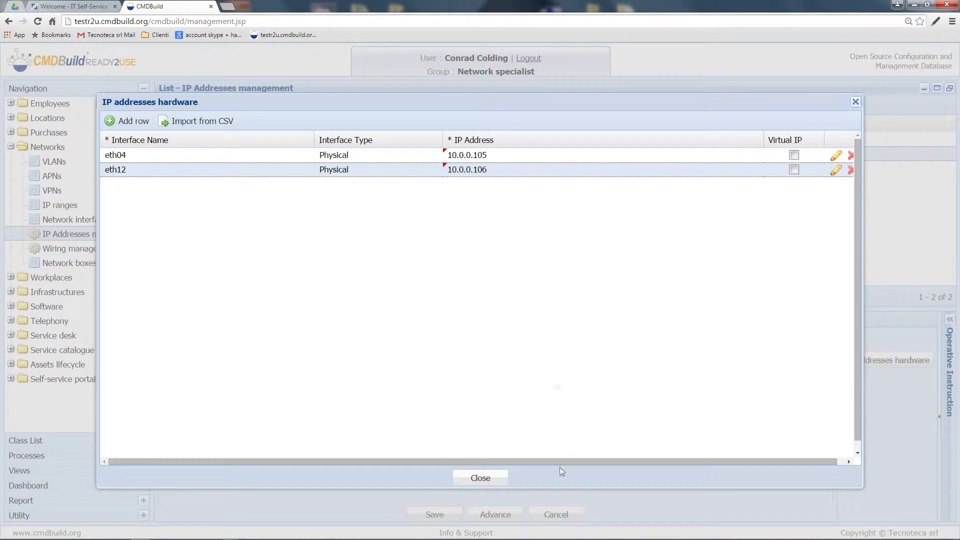
Close the IP list, advance the process to finish the update, and show the Network interfaces list
left_click(480, 480)
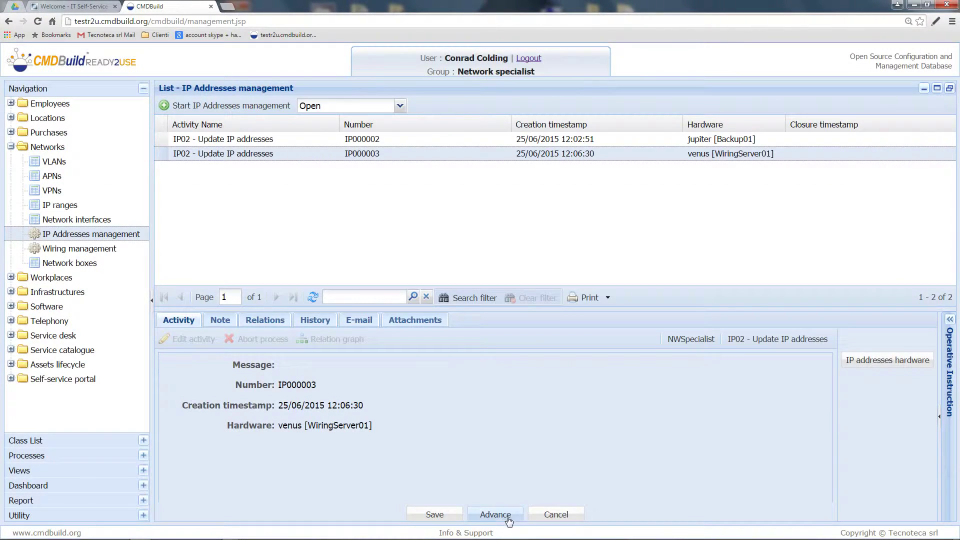
left_click(502, 512)
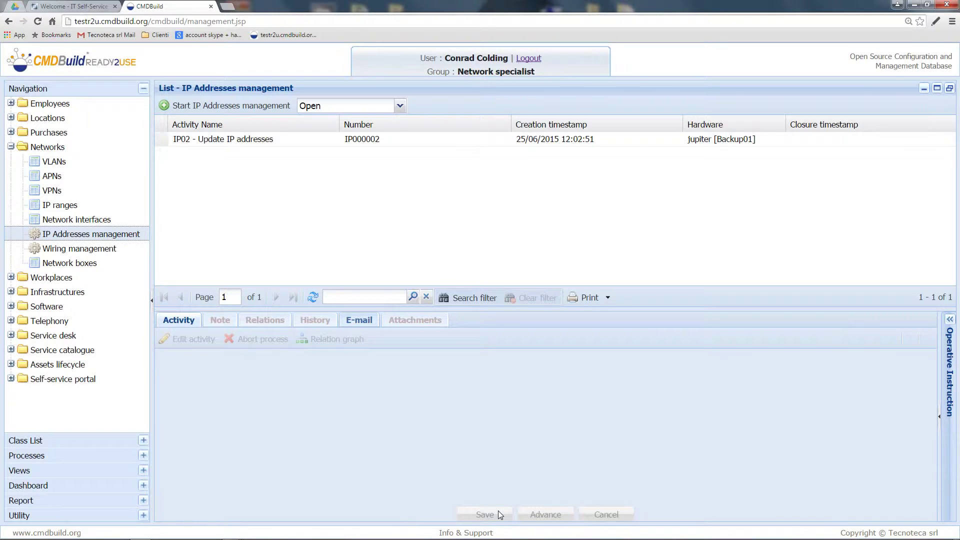
left_click(117, 222)
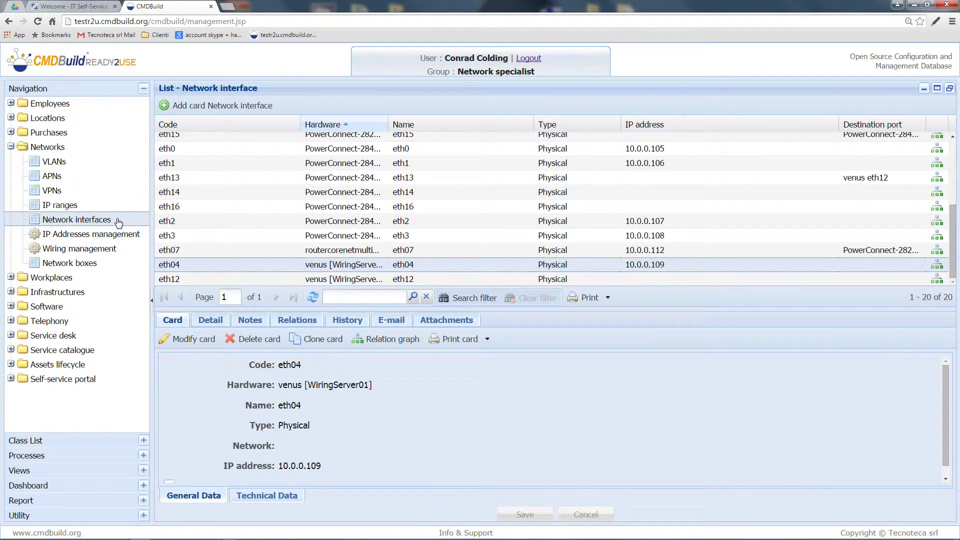
Refresh the interface list, verify eth04 at 10.0.0.105 and eth12 at 10.0.0.106, and pick eth12's physical server relation
left_click(312, 299)
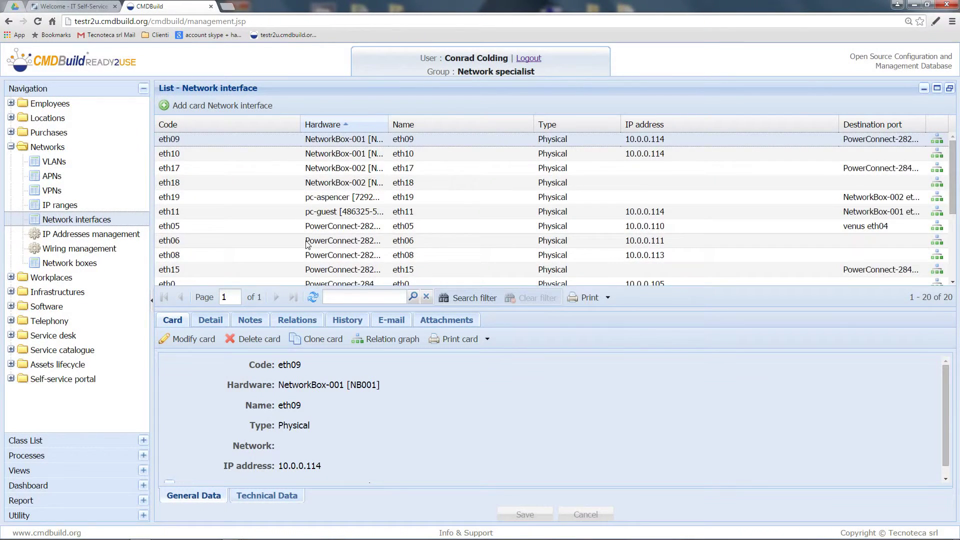
scroll(307, 244, "down", 3)
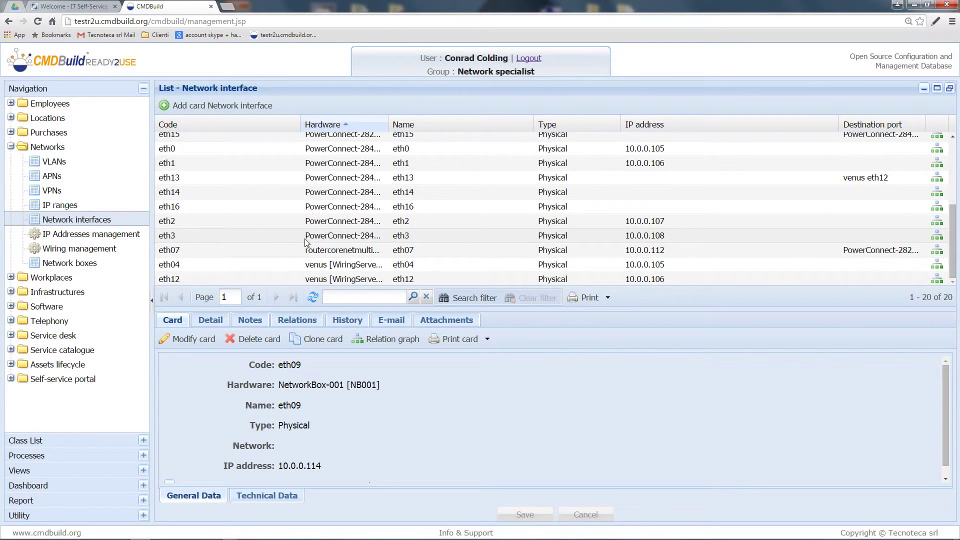
left_click(404, 264)
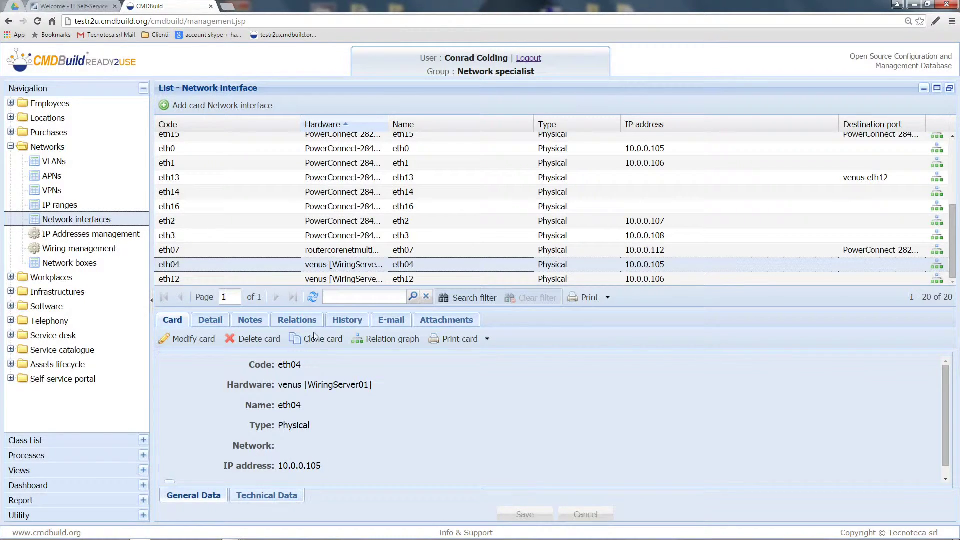
left_click(323, 278)
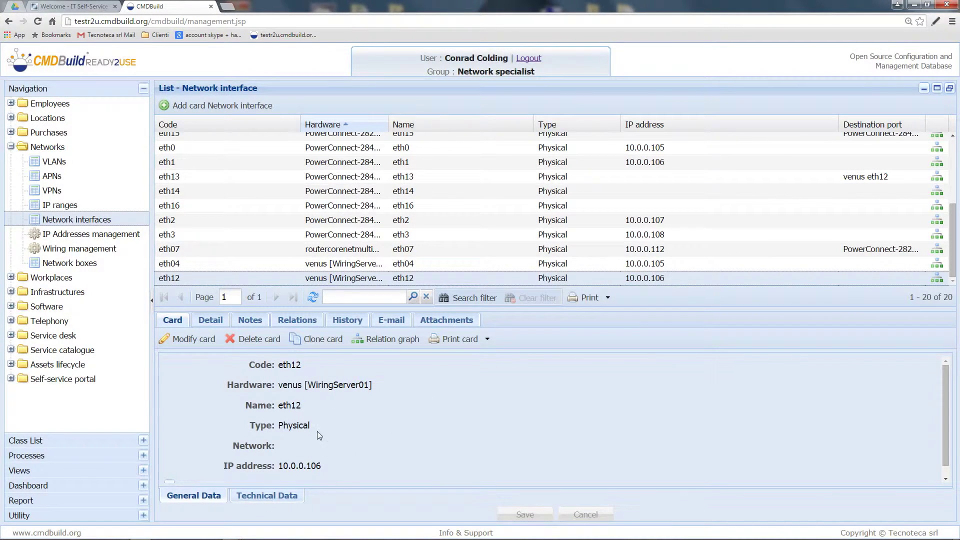
left_click(304, 323)
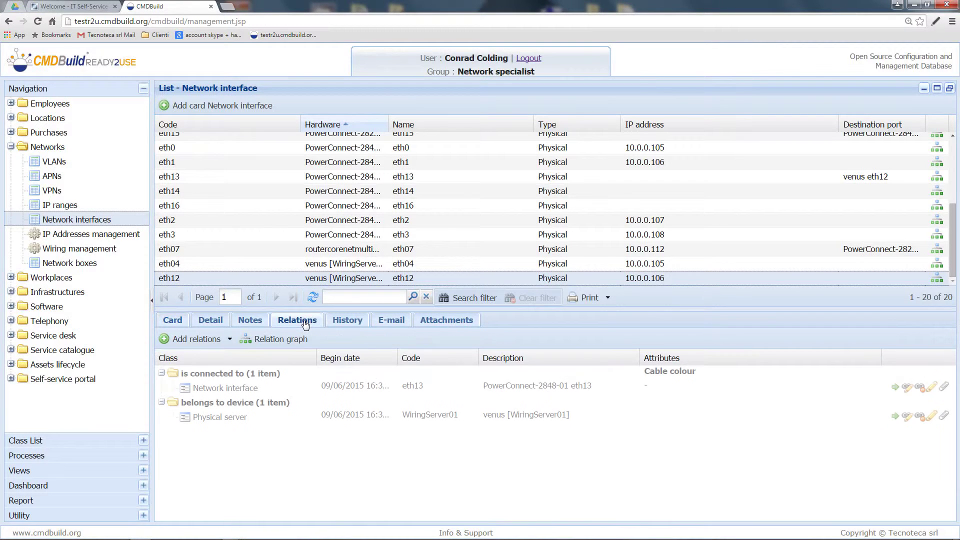
left_click(272, 416)
Open WiringServer01 from the relation and list its interfaces eth04 (10.0.0.105) and eth12 (10.0.0.106)
double_click(273, 416)
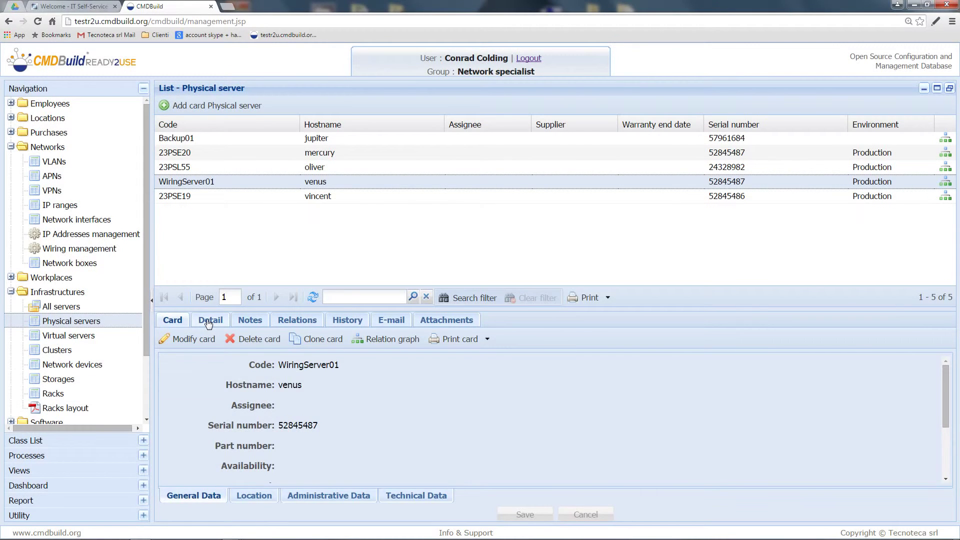
left_click(210, 320)
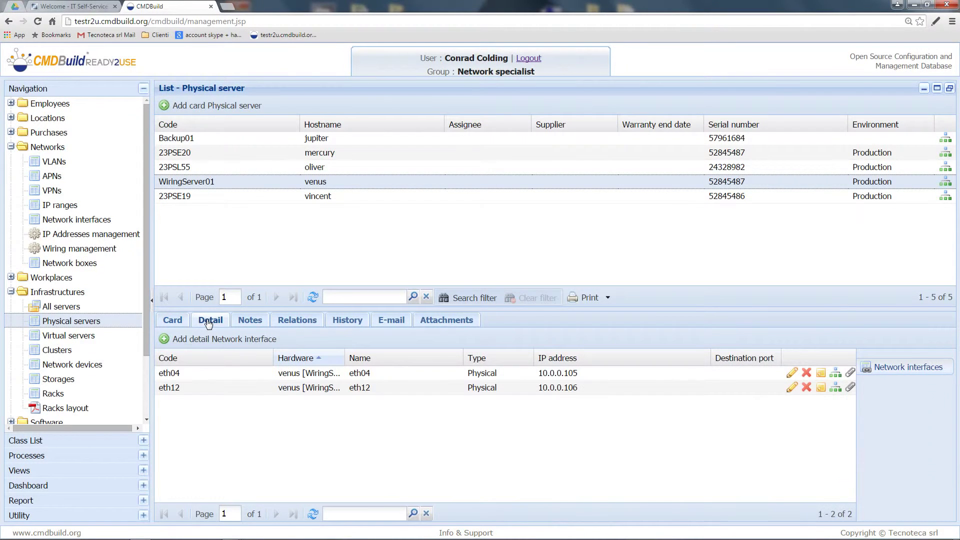